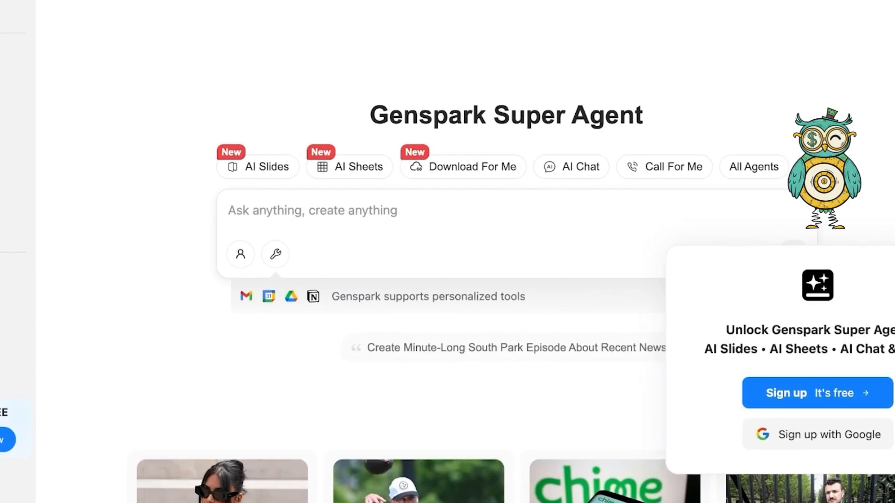
- Preview the AI Sheets request mode and return from it to view the Super Agent page
{"action": "left_click", "coordinate": [350, 167]}
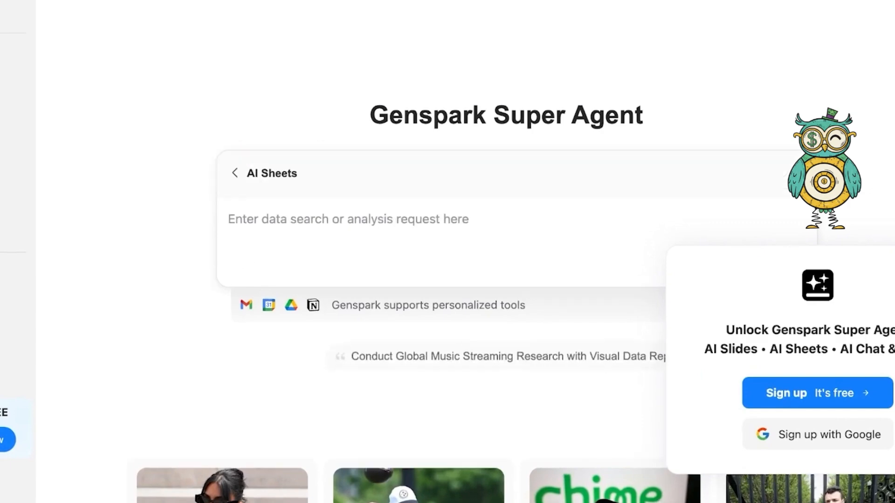
{"action": "left_click", "coordinate": [235, 173]}
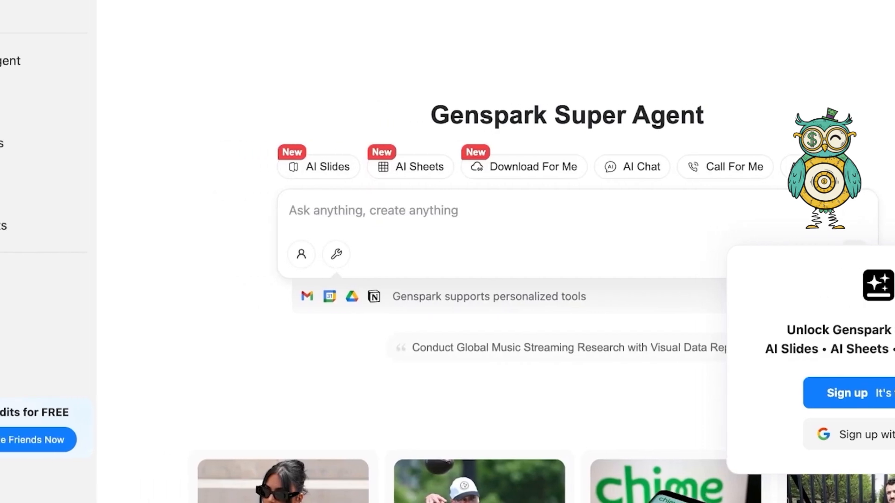
{"action": "left_click", "coordinate": [49, 61]}
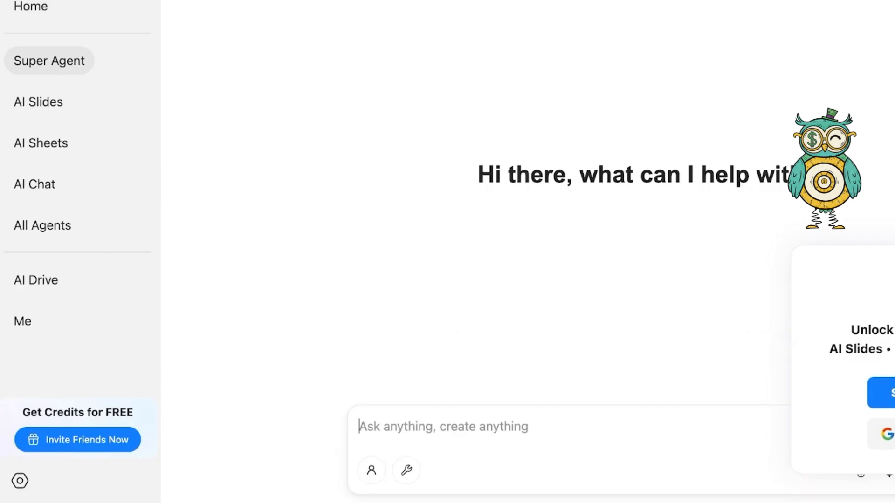
- Look over the Advanced and Basic Agents on the All Agents page and return to the home page
{"action": "left_click", "coordinate": [42, 225]}
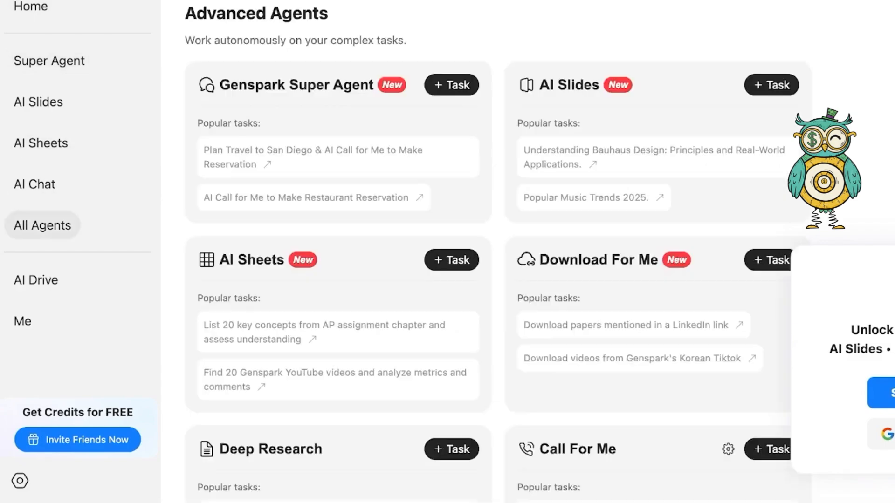
{"action": "scroll", "coordinate": [495, 251], "scroll_direction": "down", "scroll_amount": 7}
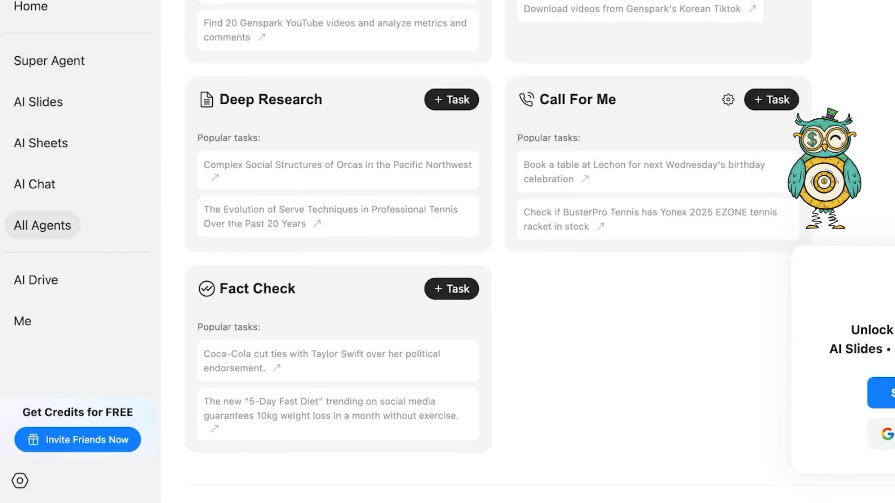
{"action": "scroll", "coordinate": [494, 252], "scroll_direction": "down", "scroll_amount": 7}
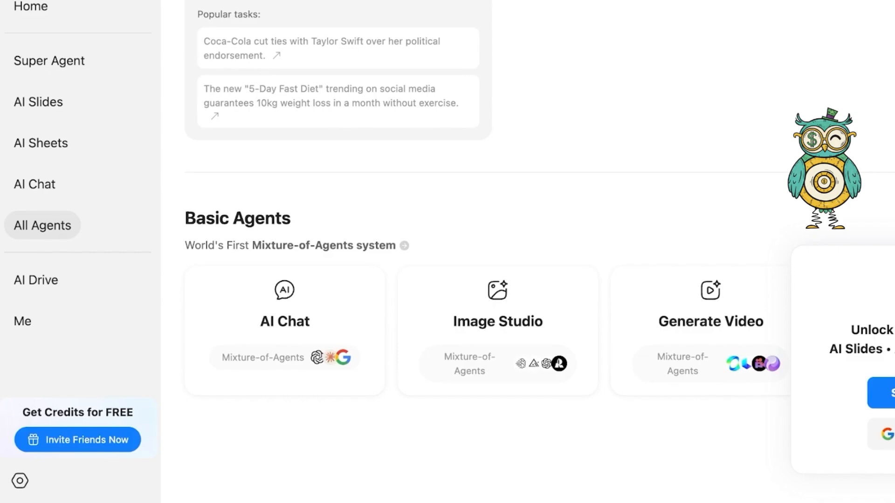
{"action": "scroll", "coordinate": [494, 251], "scroll_direction": "up", "scroll_amount": 14}
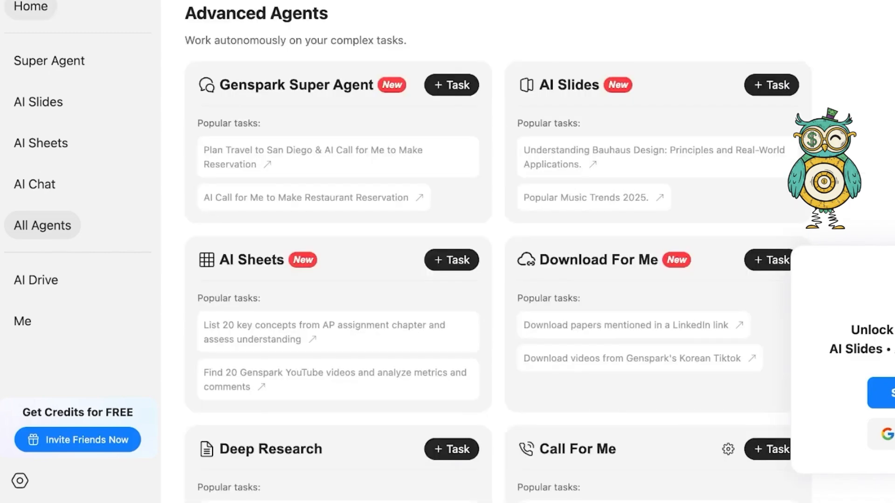
{"action": "left_click", "coordinate": [31, 7]}
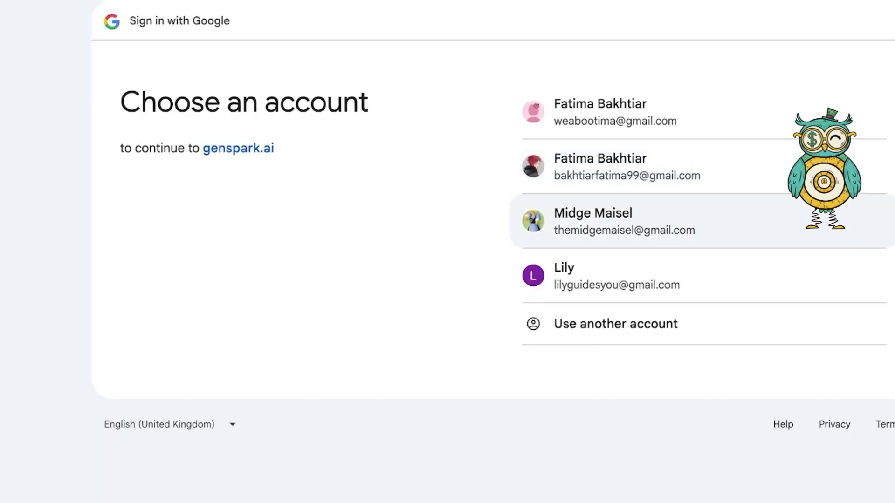
- Sign in to genspark.ai with the last listed Google account
{"action": "left_click_drag", "start_coordinate": [584, 213], "coordinate": [554, 100]}
{"action": "left_click", "coordinate": [615, 276]}
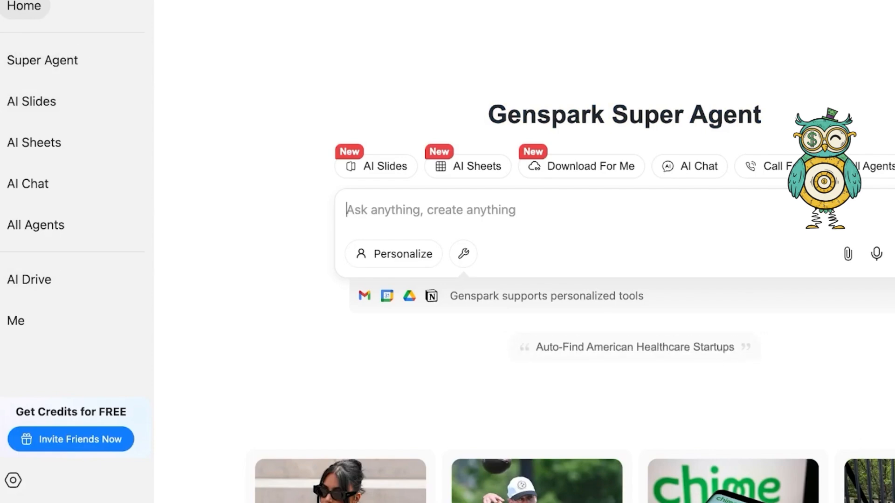
- Examine the available agents and their popular tasks on the All Agents page
{"action": "left_click", "coordinate": [35, 225]}
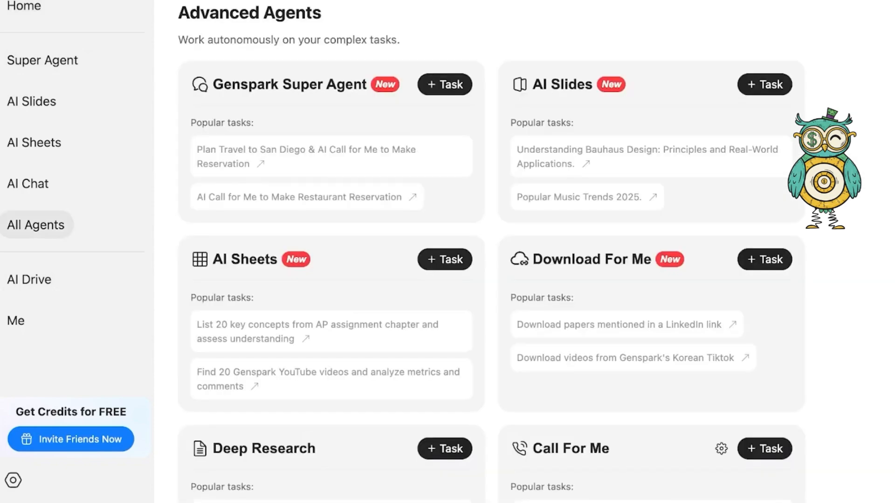
{"action": "scroll", "coordinate": [491, 252], "scroll_direction": "down", "scroll_amount": 3}
{"action": "scroll", "coordinate": [491, 252], "scroll_direction": "up", "scroll_amount": 3}
{"action": "scroll", "coordinate": [491, 252], "scroll_direction": "down", "scroll_amount": 2}
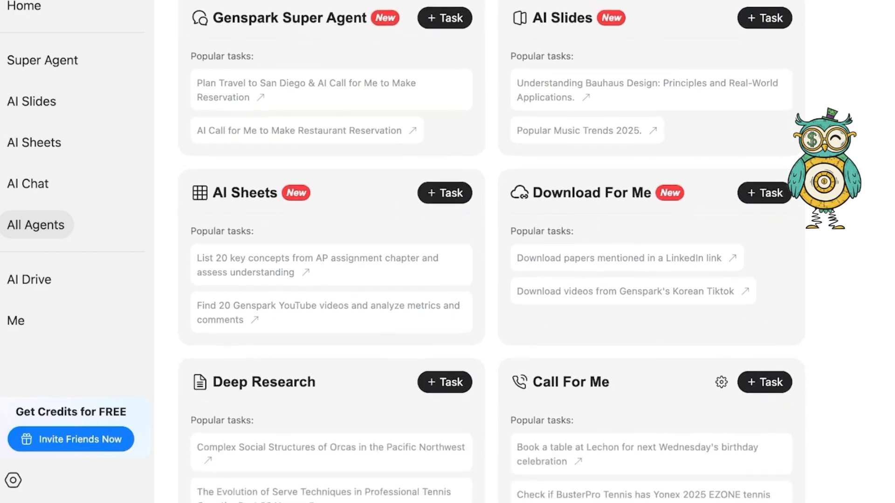
{"action": "scroll", "coordinate": [491, 252], "scroll_direction": "down", "scroll_amount": 1}
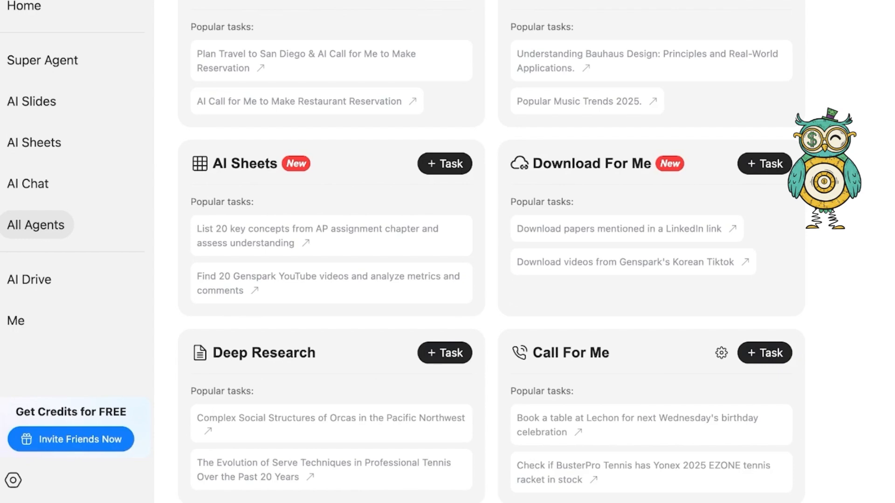
{"action": "scroll", "coordinate": [491, 252], "scroll_direction": "down", "scroll_amount": 4}
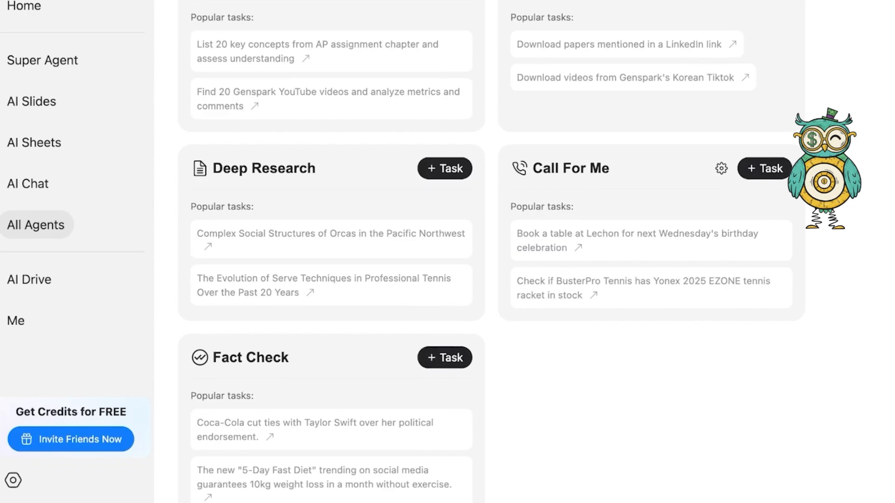
{"action": "scroll", "coordinate": [491, 252], "scroll_direction": "down", "scroll_amount": 8}
{"action": "scroll", "coordinate": [491, 252], "scroll_direction": "up", "scroll_amount": 10}
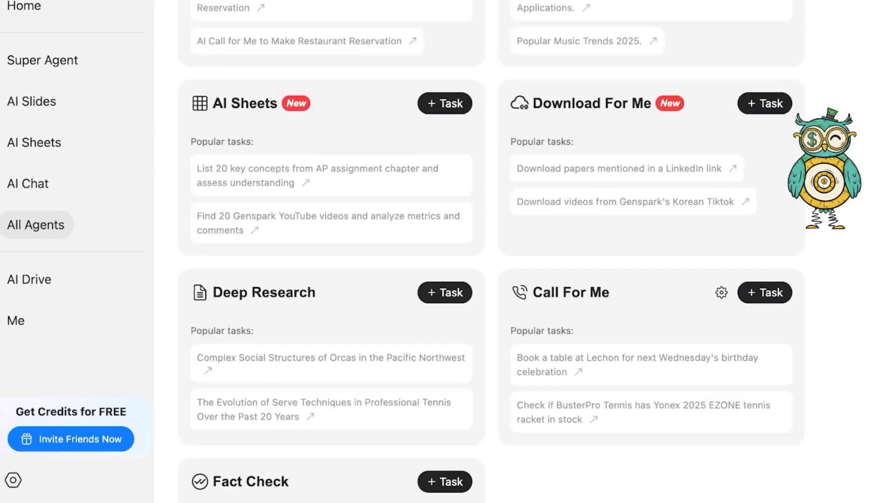
- Enter an AI Sheets request for American healthcare startups at Series A or B, founded after 2020, last funded in 2024 or later, with company details
{"action": "left_click", "coordinate": [34, 142]}
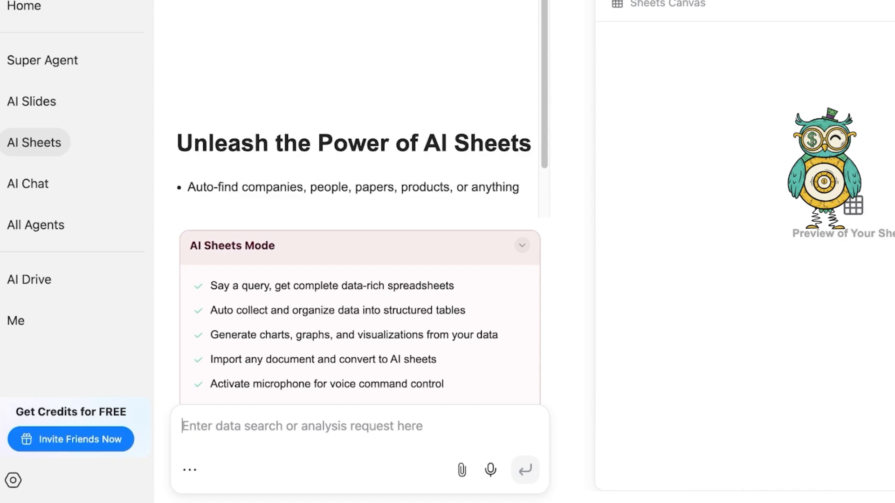
{"action": "type", "text": "Make a list of all American healthcare startups that are at Series A or Series B stage, founded after 2020, with their most recent funding round occurring in 2024 or later. Include a brief description of their business, founders, industry category, funding information, investors and employee size."}
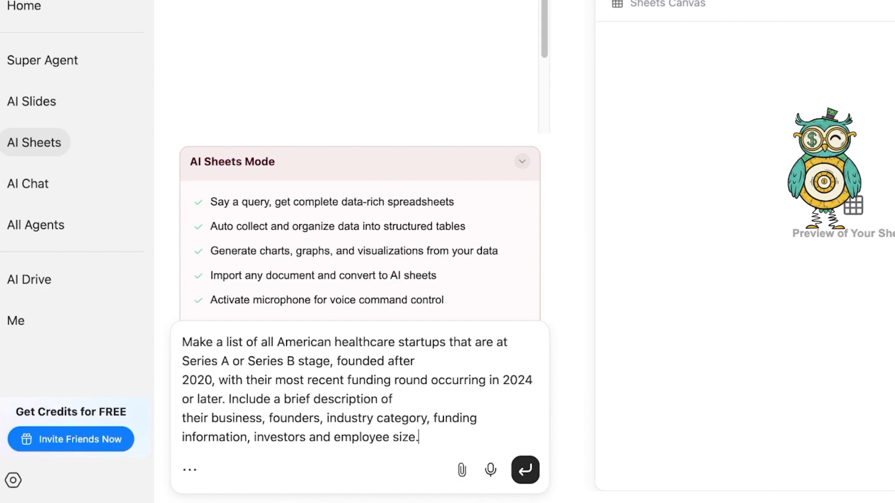
- Change the year of the most recent funding round in the request to 2023
{"action": "left_click", "coordinate": [536, 380]}
{"action": "key", "text": "BackSpace"}
{"action": "key", "text": "BackSpace"}
{"action": "type", "text": "5"}
{"action": "key", "text": "BackSpace"}
{"action": "key", "text": "BackSpace"}
{"action": "type", "text": "3"}
- Replace the startup type in the request with "global makeup brands/startups" and submit the request
{"action": "mouse_move", "coordinate": [278, 342]}
{"action": "left_mouse_down"}
{"action": "mouse_move", "coordinate": [446, 342]}
{"action": "mouse_move", "coordinate": [395, 342]}
{"action": "left_mouse_up"}
{"action": "type", "text": "glora"}
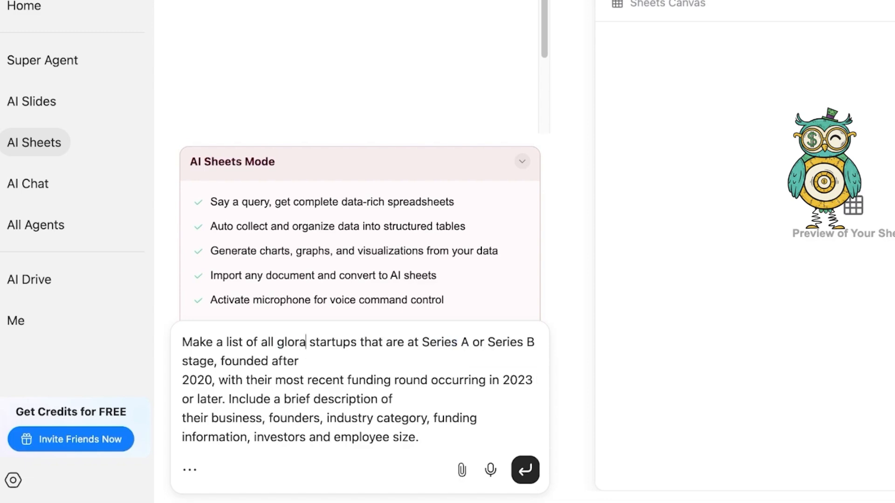
{"action": "key", "text": "BackSpace"}
{"action": "key", "text": "BackSpace"}
{"action": "type", "text": "bal makeup"}
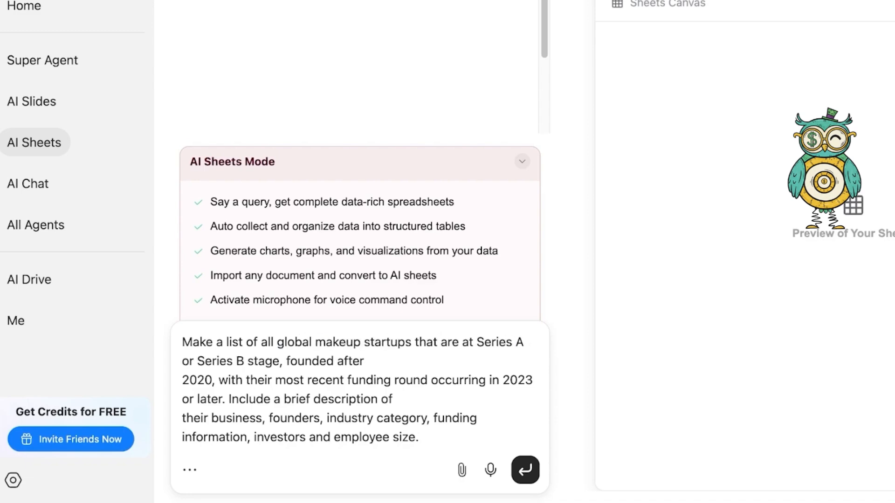
{"action": "double_click", "coordinate": [388, 342]}
{"action": "type", "text": "brands/startup"}
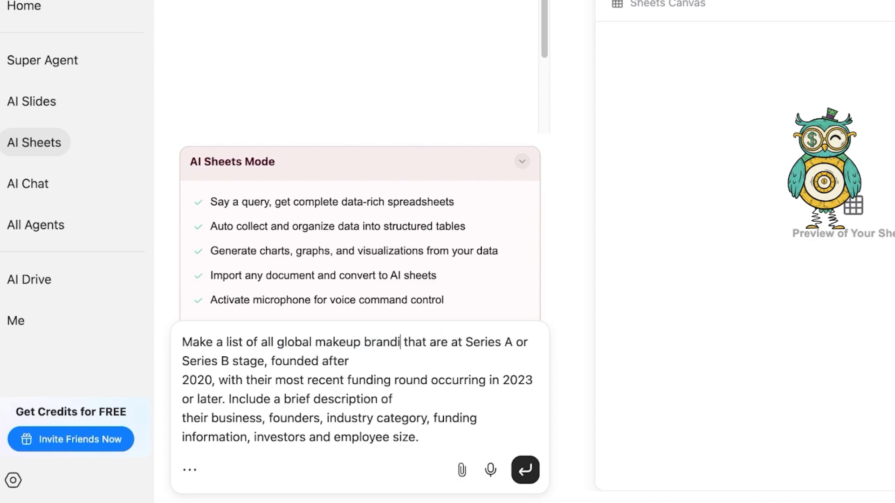
{"action": "type", "text": "s"}
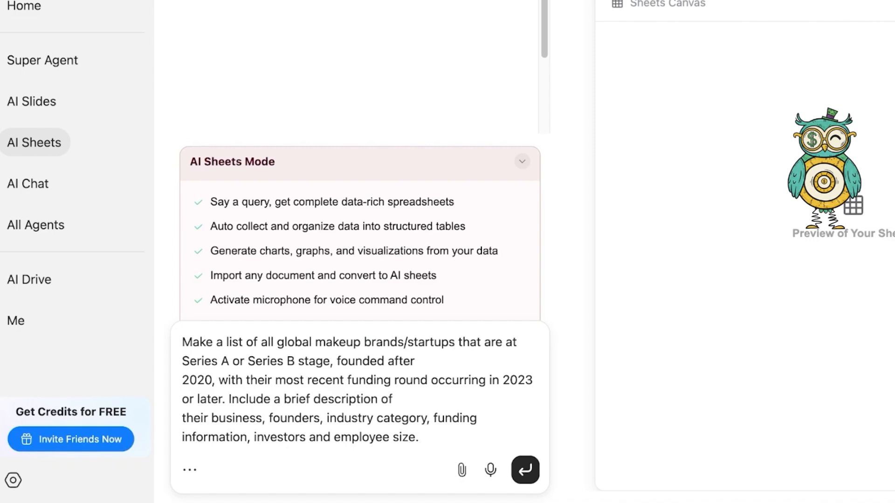
{"action": "key", "text": "Return"}
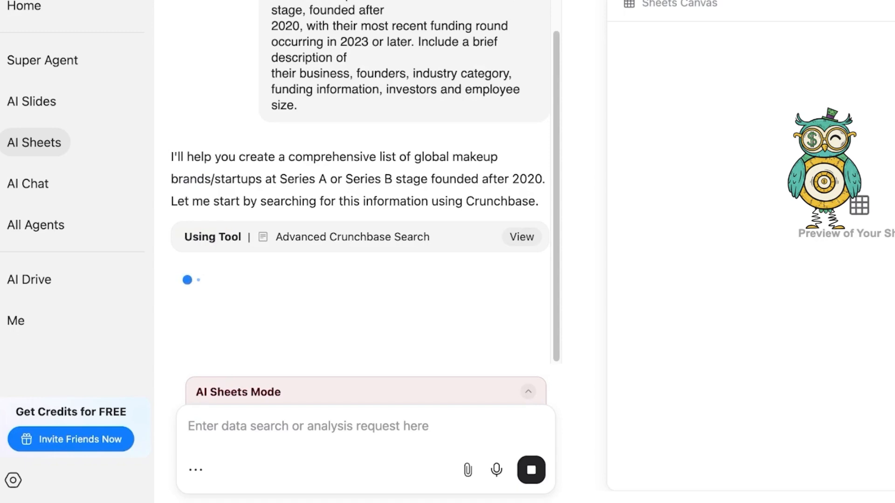
- Examine the generated funding table's columns, including money raised, announcement date, country and organization categories
{"action": "scroll", "coordinate": [365, 181], "scroll_direction": "up", "scroll_amount": 1}
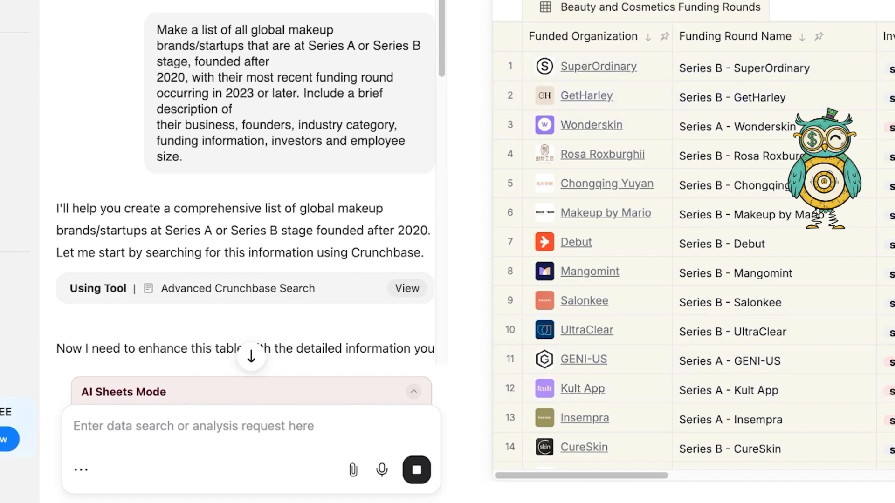
{"action": "scroll", "coordinate": [694, 256], "scroll_direction": "right", "scroll_amount": 6}
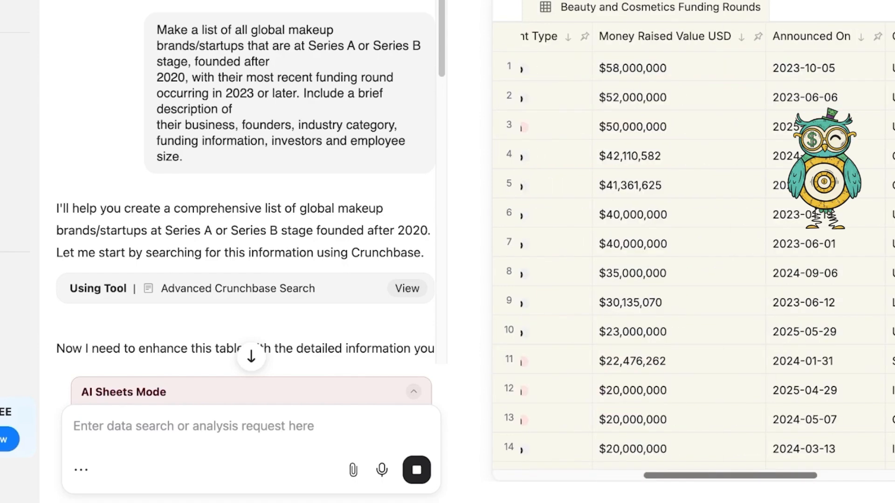
{"action": "scroll", "coordinate": [708, 255], "scroll_direction": "right", "scroll_amount": 5}
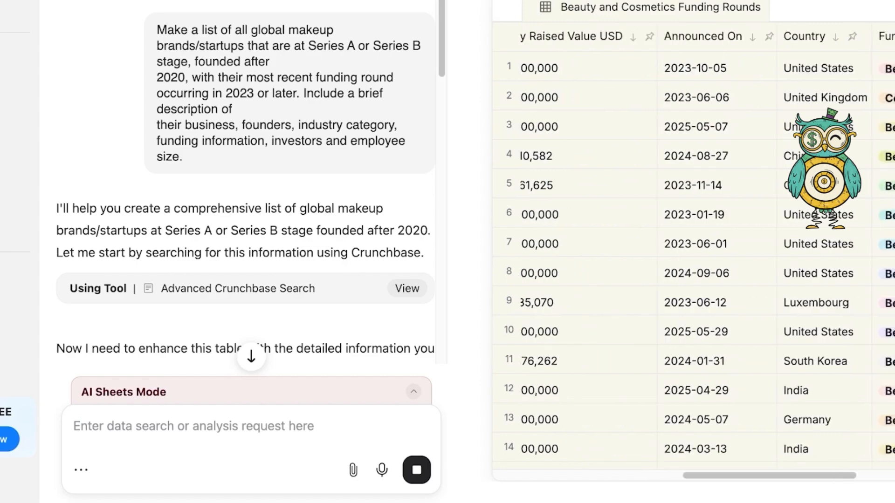
{"action": "scroll", "coordinate": [708, 255], "scroll_direction": "right", "scroll_amount": 3}
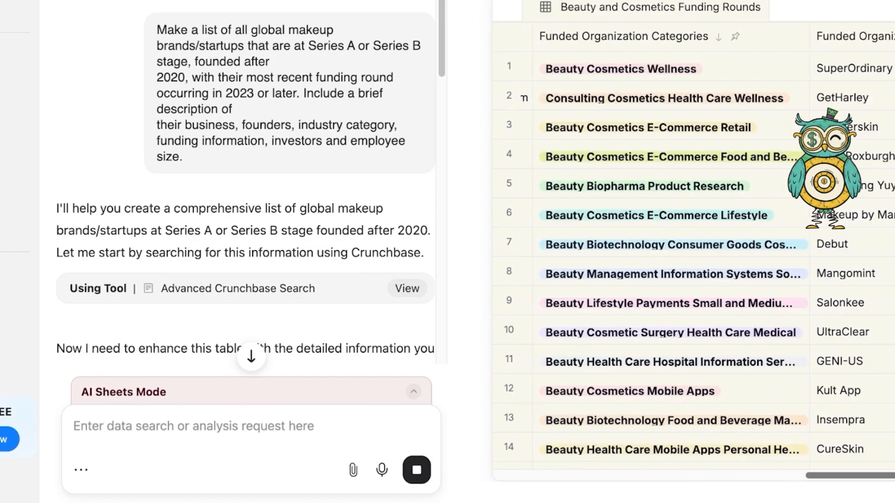
{"action": "scroll", "coordinate": [708, 256], "scroll_direction": "left", "scroll_amount": 2}
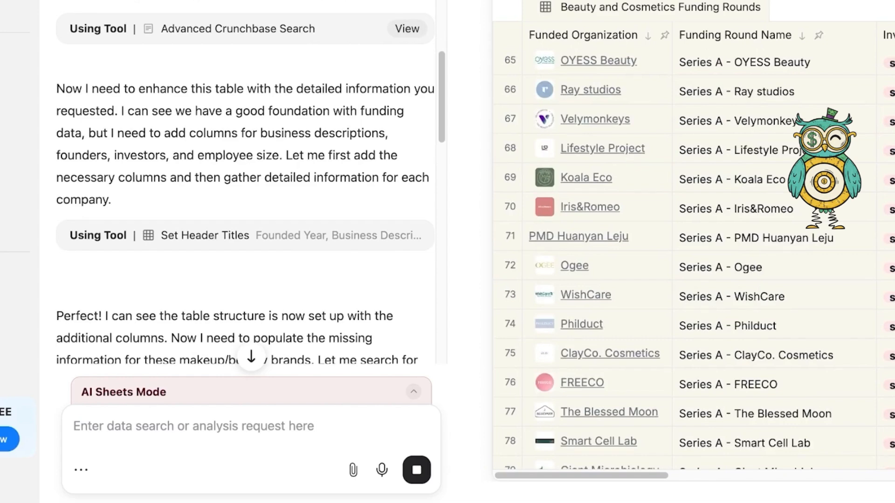
- Read the agent's notes on enhancing the table and on its selection criteria in the chat
{"action": "left_click_drag", "start_coordinate": [132, 134], "coordinate": [356, 133]}
{"action": "left_click", "coordinate": [356, 133]}
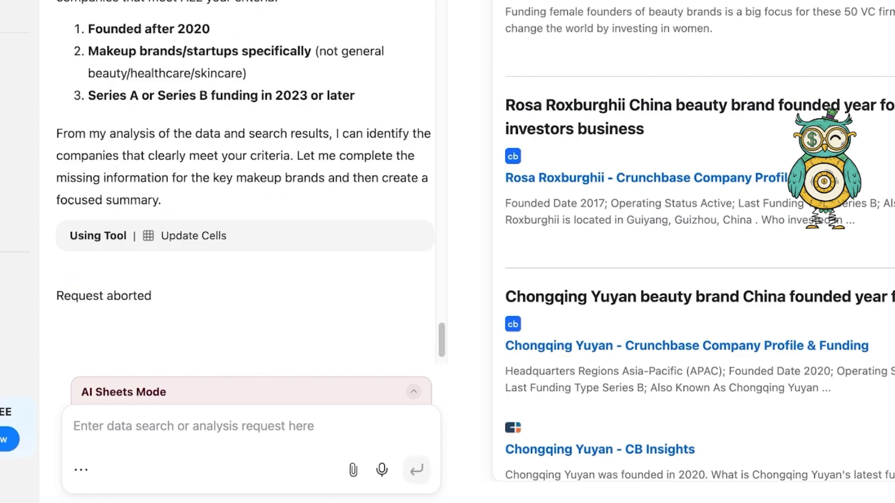
{"action": "scroll", "coordinate": [245, 187], "scroll_direction": "up", "scroll_amount": 4}
{"action": "scroll", "coordinate": [245, 187], "scroll_direction": "down", "scroll_amount": 3}
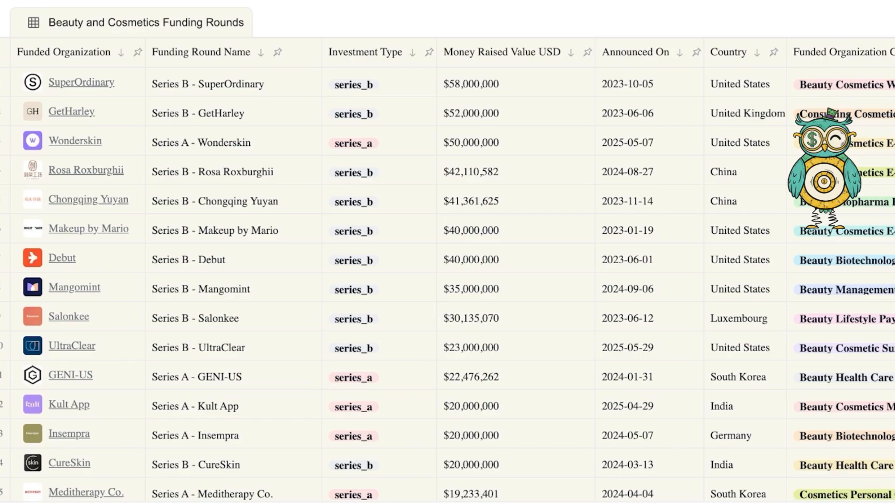
- Look through the rows and columns of the full Beauty and Cosmetics Funding Rounds table
{"action": "scroll", "coordinate": [448, 287], "scroll_direction": "down", "scroll_amount": 12}
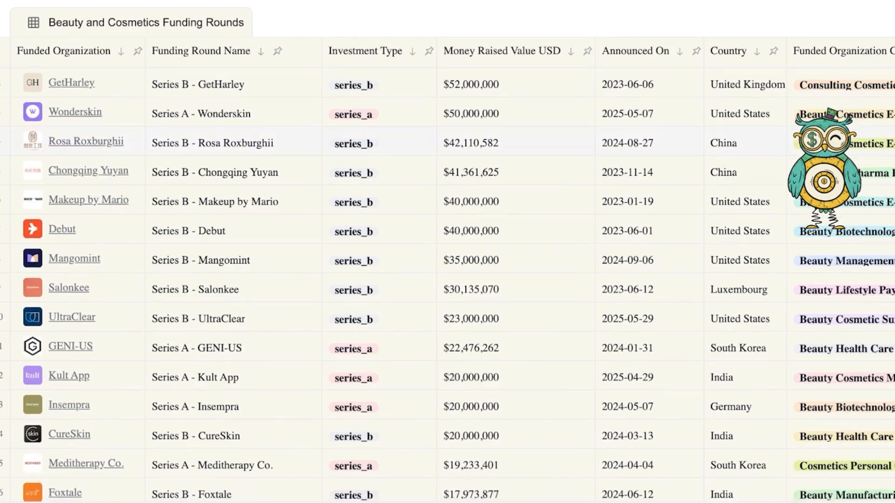
{"action": "scroll", "coordinate": [447, 284], "scroll_direction": "down", "scroll_amount": 16}
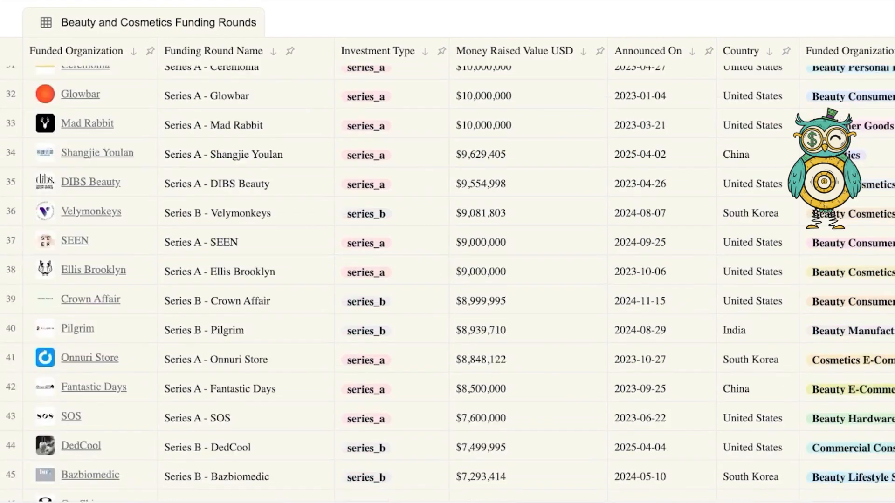
{"action": "left_click", "coordinate": [528, 238]}
{"action": "scroll", "coordinate": [448, 284], "scroll_direction": "down", "scroll_amount": 15}
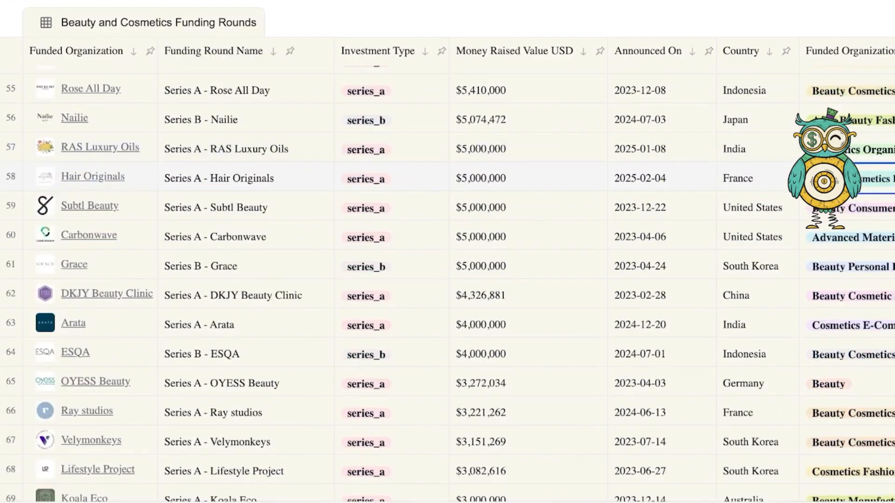
{"action": "left_click", "coordinate": [390, 88]}
{"action": "scroll", "coordinate": [448, 285], "scroll_direction": "down", "scroll_amount": 7}
{"action": "left_click", "coordinate": [528, 129]}
{"action": "scroll", "coordinate": [448, 285], "scroll_direction": "down", "scroll_amount": 12}
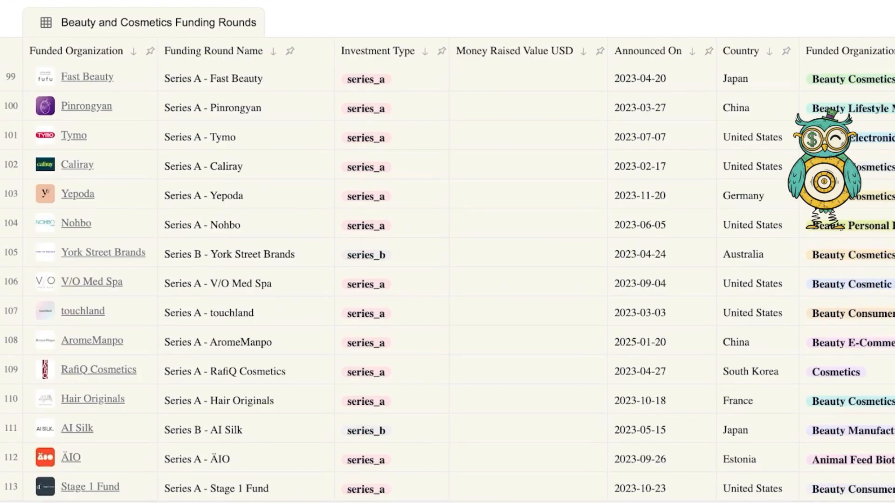
{"action": "scroll", "coordinate": [448, 284], "scroll_direction": "up", "scroll_amount": 20}
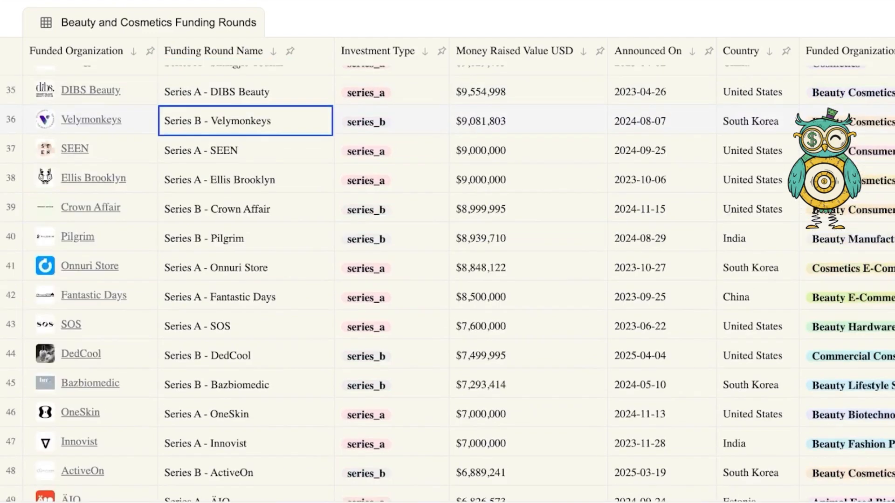
{"action": "scroll", "coordinate": [447, 285], "scroll_direction": "right", "scroll_amount": 5}
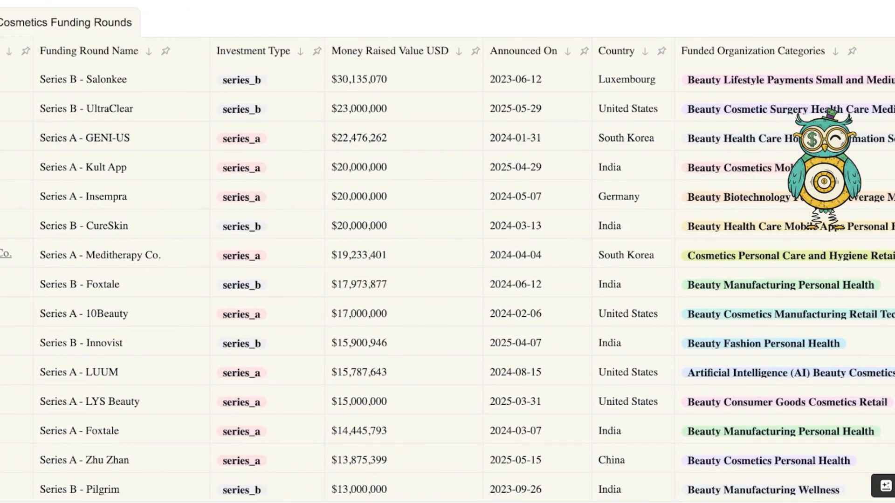
{"action": "scroll", "coordinate": [448, 252], "scroll_direction": "down", "scroll_amount": 1}
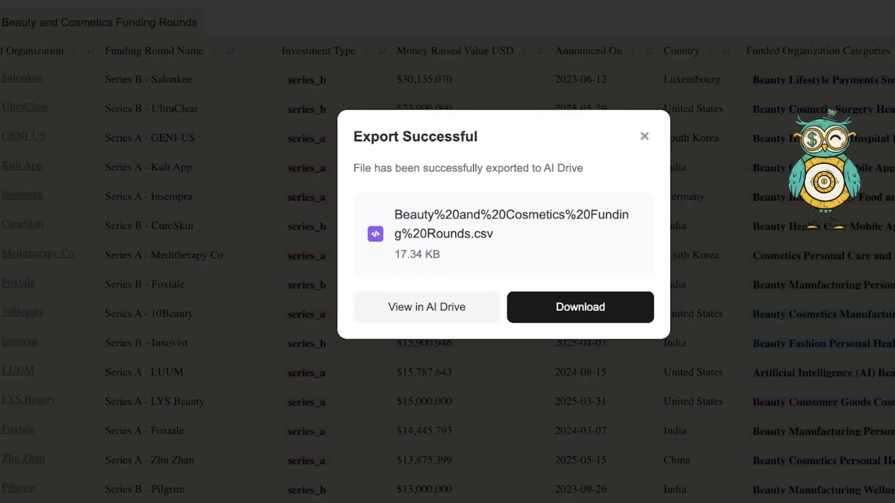
- Try to visualize the funding table by requesting a data analysis of it and a report generated with the create HTML tool
{"action": "left_click", "coordinate": [644, 136]}
{"action": "scroll", "coordinate": [448, 210], "scroll_direction": "up", "scroll_amount": 5}
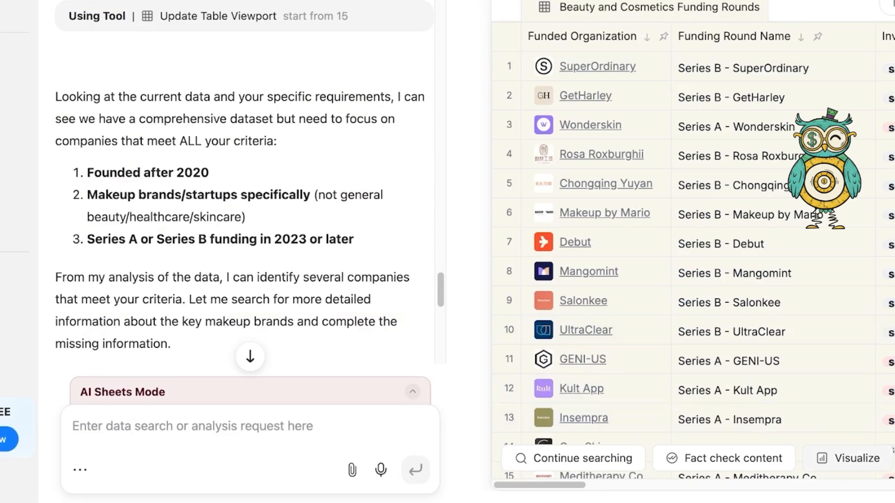
{"action": "left_click", "coordinate": [849, 459]}
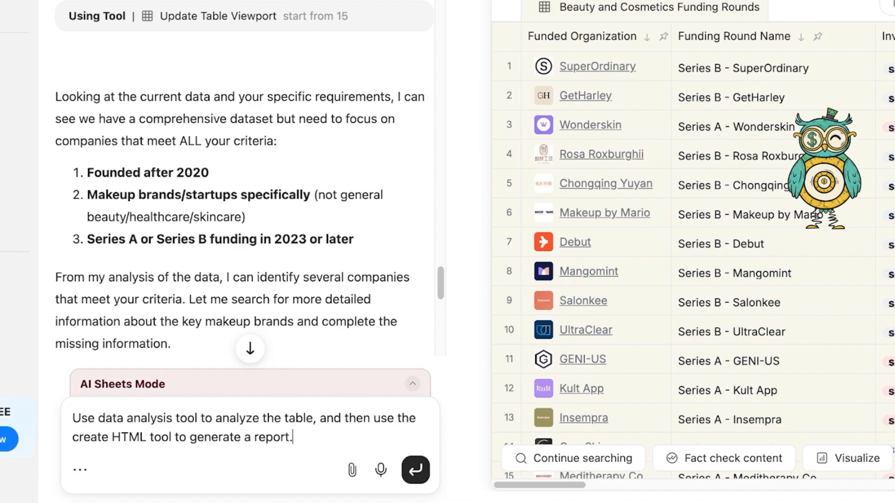
{"action": "key", "text": "Return"}
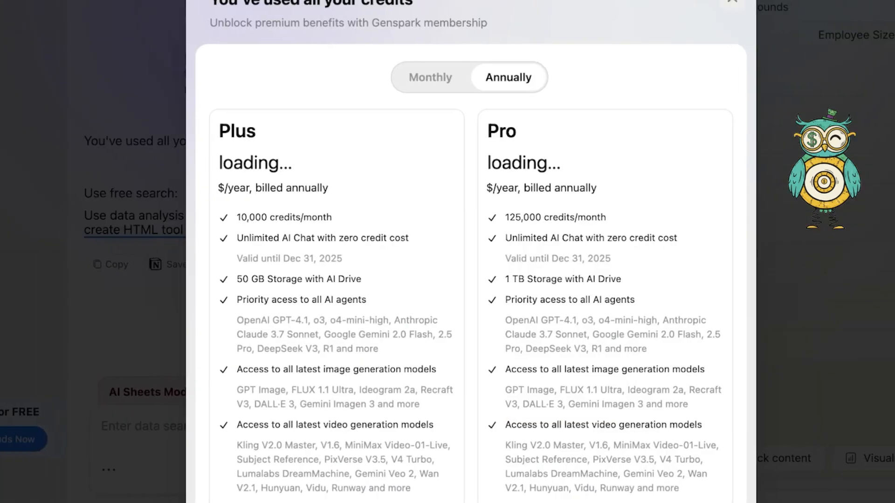
{"action": "left_click", "coordinate": [733, 1]}
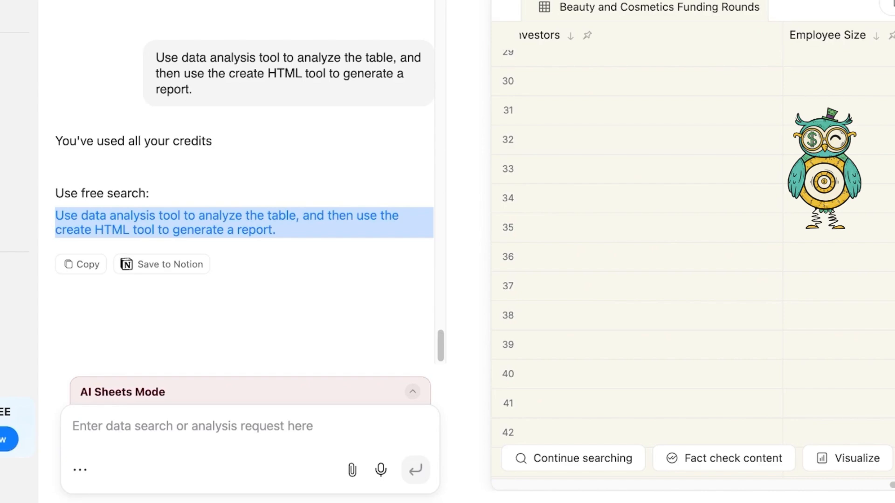
- Review the agent's earlier selection criteria in the chat and the rows and columns of the full Beauty and Cosmetics Funding Rounds table
{"action": "scroll", "coordinate": [244, 223], "scroll_direction": "up", "scroll_amount": 3}
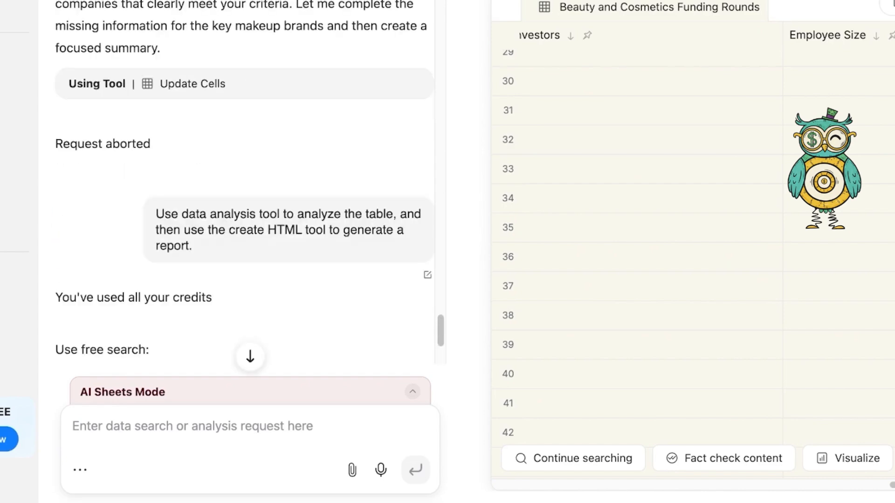
{"action": "scroll", "coordinate": [244, 223], "scroll_direction": "up", "scroll_amount": 5}
{"action": "scroll", "coordinate": [244, 223], "scroll_direction": "up", "scroll_amount": 10}
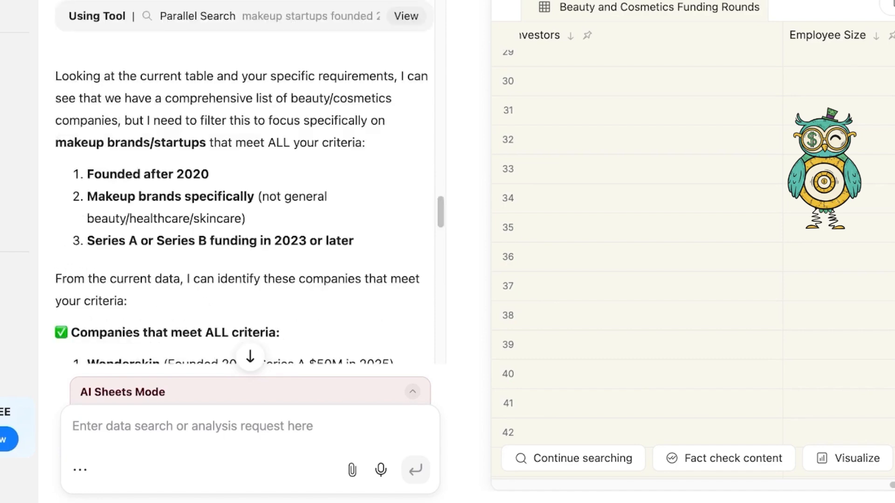
{"action": "scroll", "coordinate": [245, 223], "scroll_direction": "up", "scroll_amount": 5}
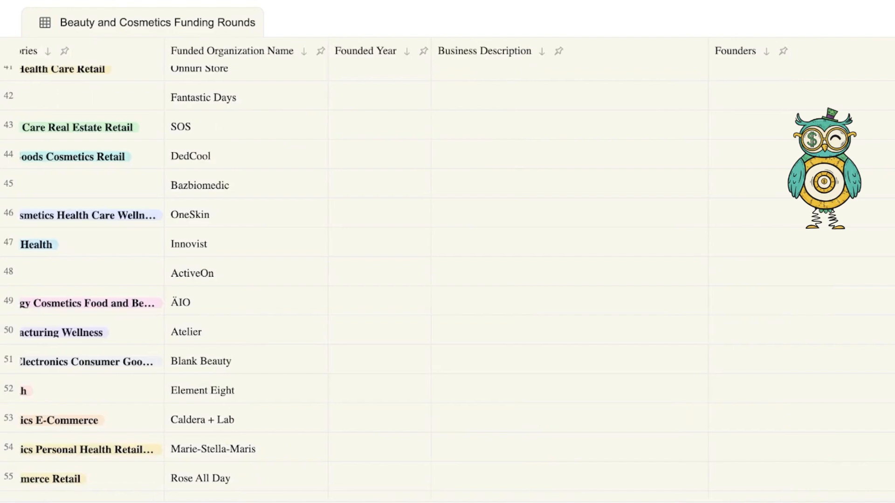
{"action": "scroll", "coordinate": [447, 270], "scroll_direction": "right", "scroll_amount": 4}
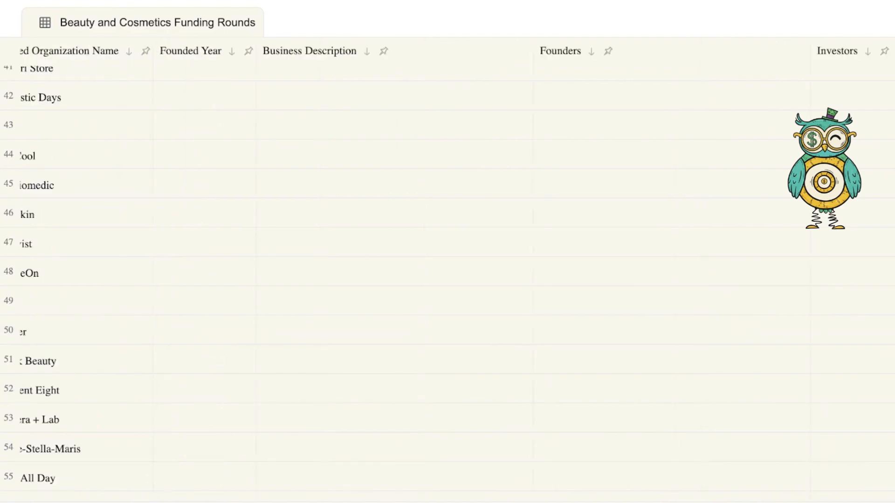
{"action": "scroll", "coordinate": [447, 270], "scroll_direction": "left", "scroll_amount": 20}
{"action": "scroll", "coordinate": [447, 270], "scroll_direction": "up", "scroll_amount": 13}
{"action": "left_click", "coordinate": [244, 259]}
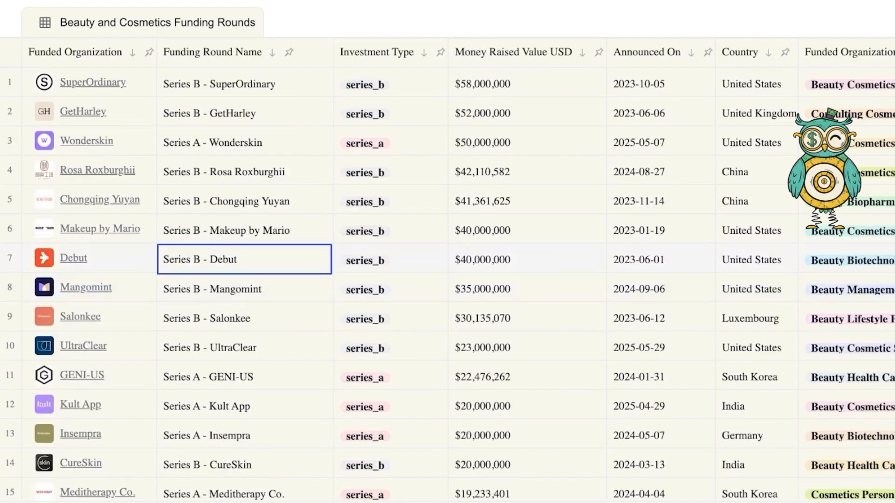
{"action": "key", "text": "Escape"}
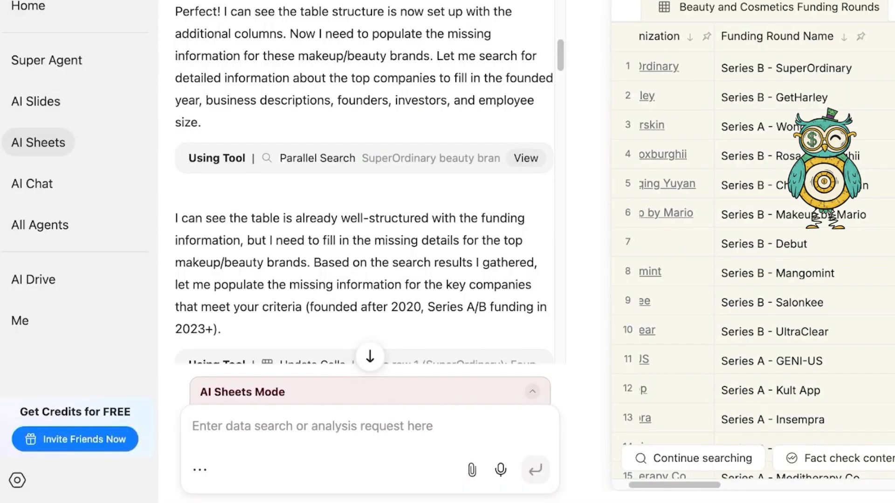
- Look through the Super Agent, AI Sheets, AI Chat and AI Slides pages, including AI Chat's model list and Search Web option
{"action": "left_click", "coordinate": [47, 60]}
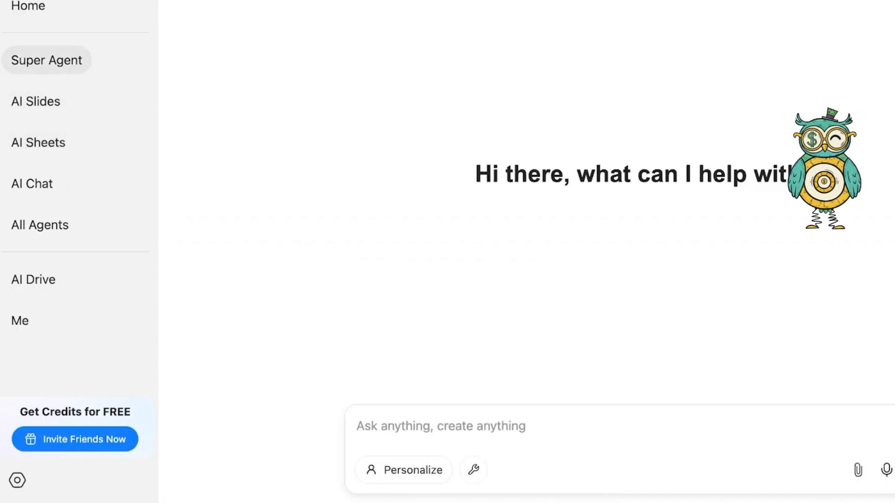
{"action": "left_click", "coordinate": [39, 142]}
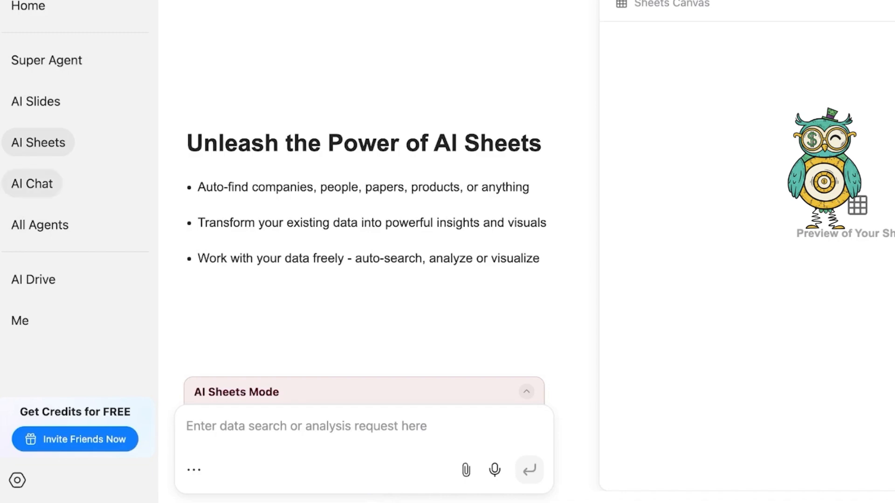
{"action": "left_click", "coordinate": [32, 184]}
{"action": "left_click", "coordinate": [418, 434]}
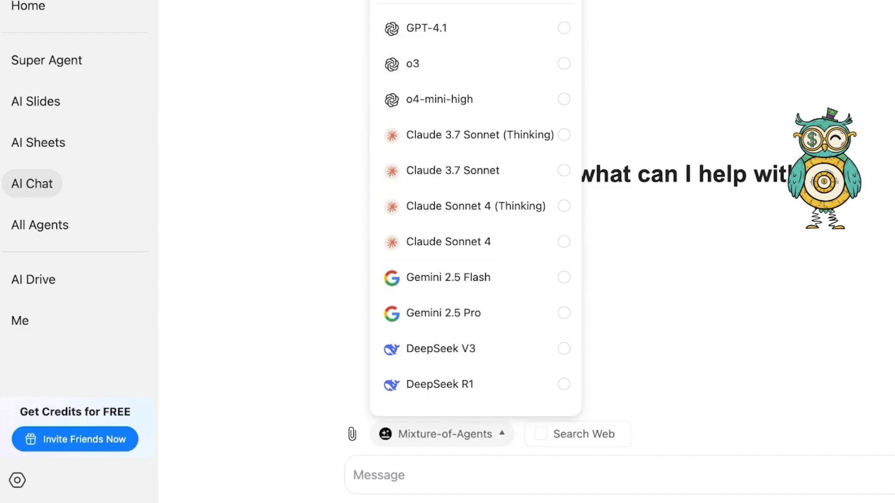
{"action": "left_click", "coordinate": [442, 434]}
{"action": "left_click", "coordinate": [541, 434]}
{"action": "left_click", "coordinate": [541, 434]}
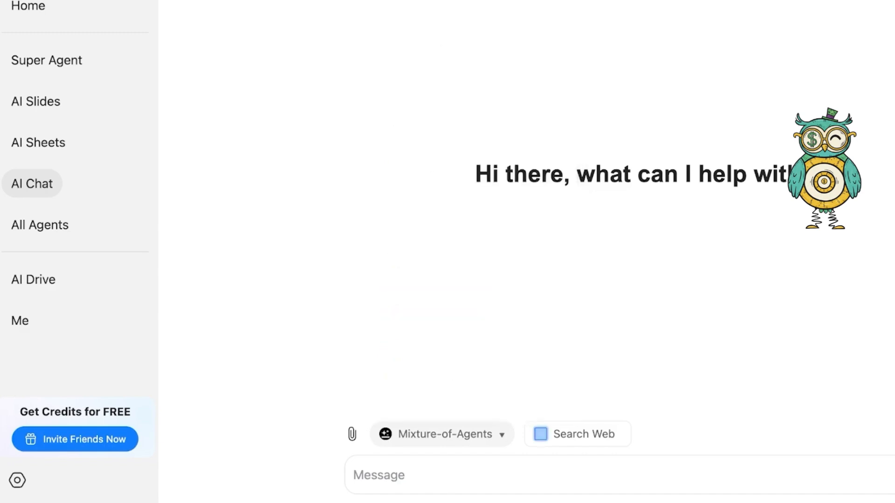
{"action": "left_click", "coordinate": [541, 475]}
{"action": "left_click", "coordinate": [36, 101]}
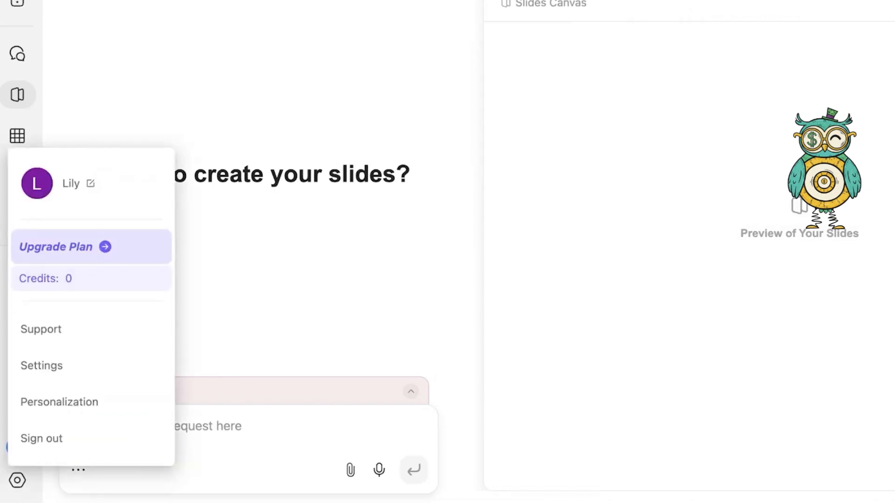
- Open the plan upgrade page and compare the Free, Plus and Pro plans' prices and features under monthly and annual billing
{"action": "scroll", "coordinate": [447, 280], "scroll_direction": "down", "scroll_amount": 1}
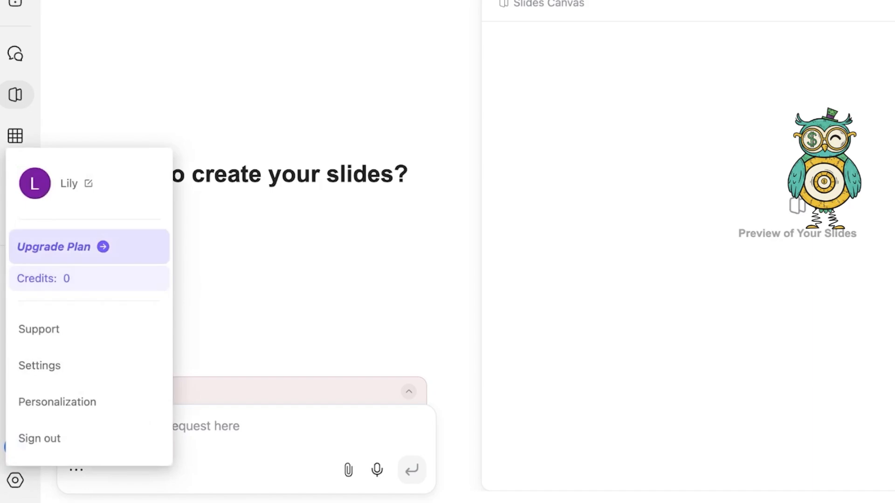
{"action": "left_click", "coordinate": [53, 247]}
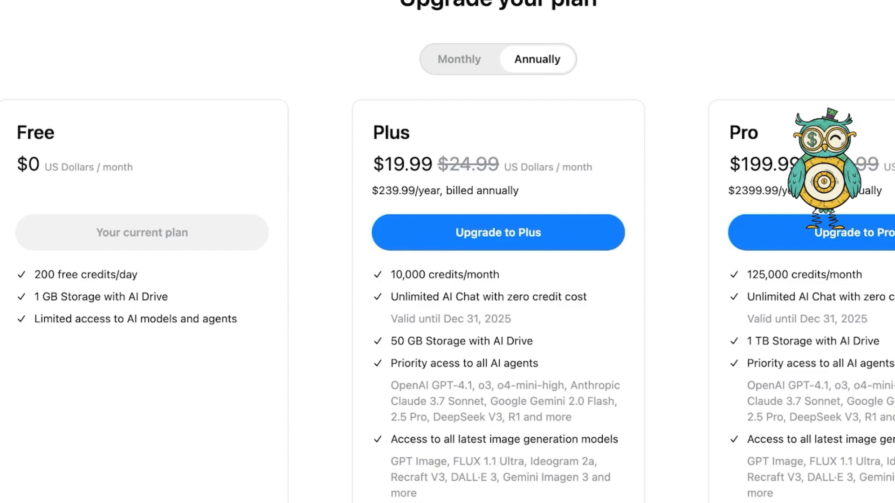
{"action": "left_click", "coordinate": [460, 59]}
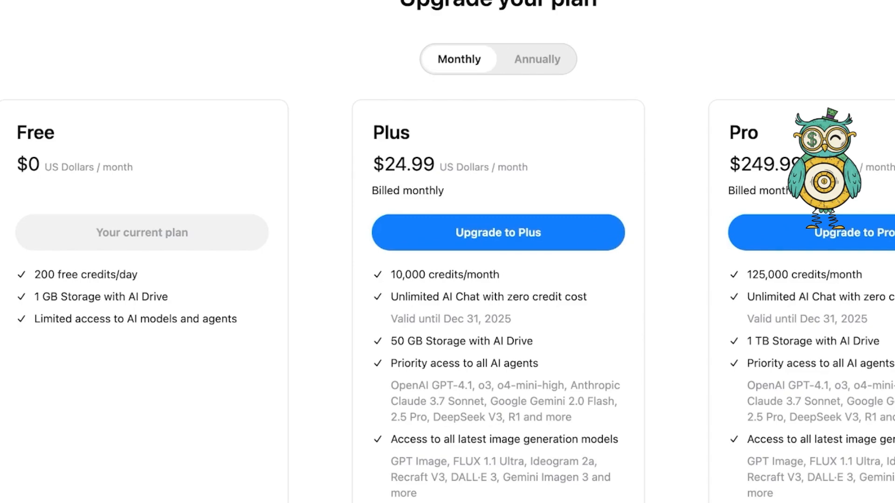
{"action": "scroll", "coordinate": [447, 279], "scroll_direction": "down", "scroll_amount": 4}
{"action": "scroll", "coordinate": [448, 279], "scroll_direction": "up", "scroll_amount": 4}
{"action": "scroll", "coordinate": [448, 252], "scroll_direction": "down", "scroll_amount": 3}
{"action": "scroll", "coordinate": [448, 252], "scroll_direction": "up", "scroll_amount": 1}
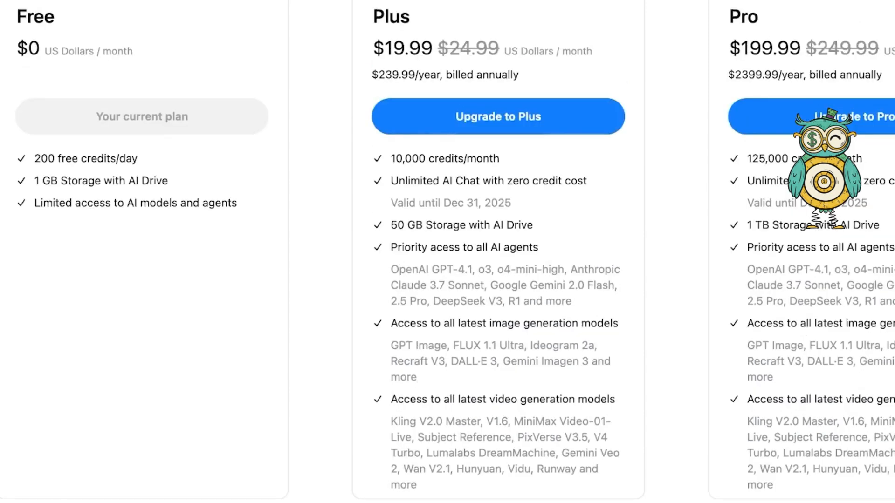
{"action": "scroll", "coordinate": [448, 252], "scroll_direction": "up", "scroll_amount": 3}
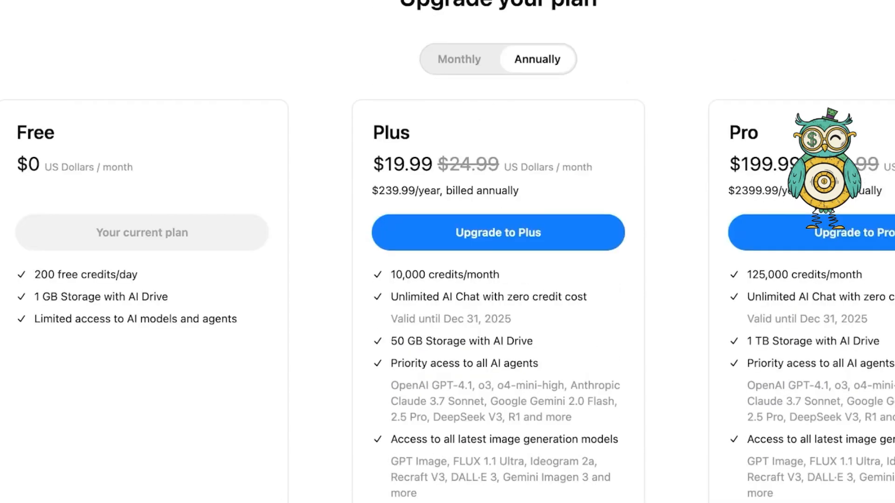